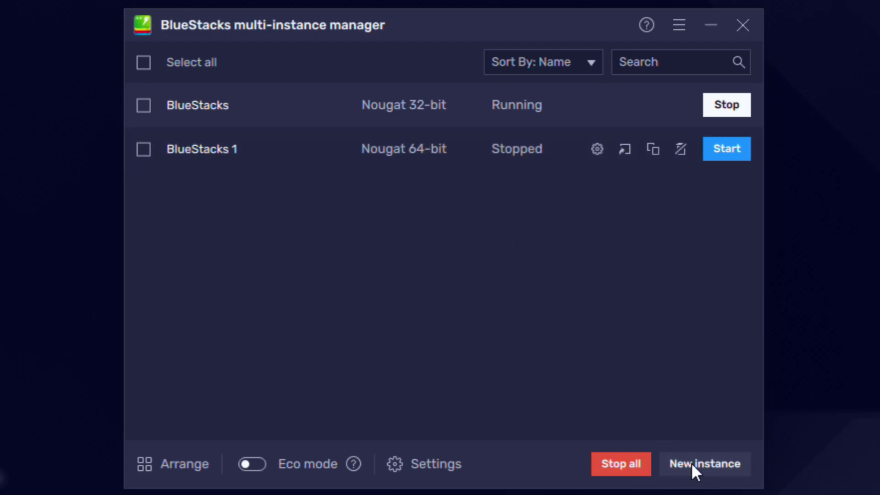
# - Start a new fresh BlueStacks instance running Android Nougat 64-bit
pyautogui.click(691, 463)
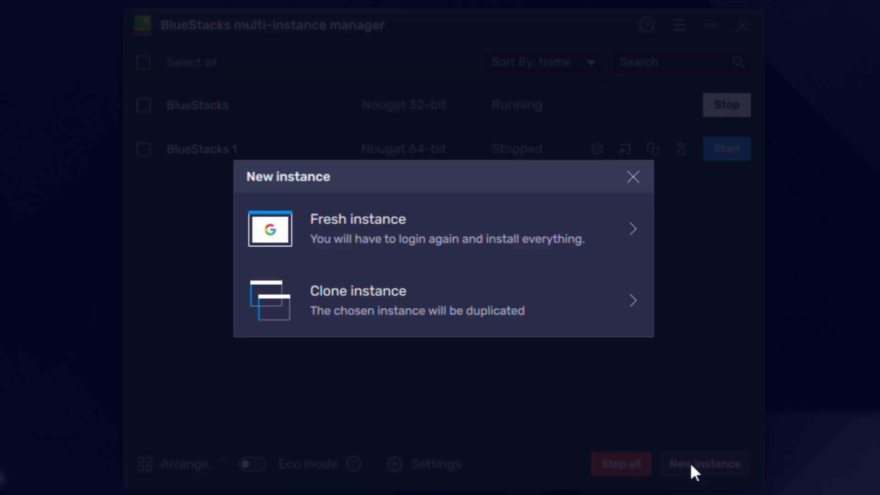
pyautogui.click(426, 223)
pyautogui.click(440, 238)
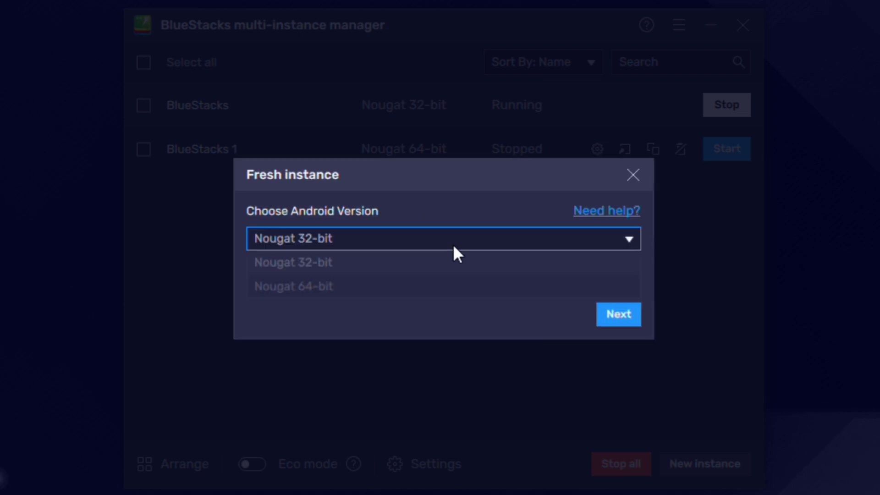
pyautogui.click(381, 286)
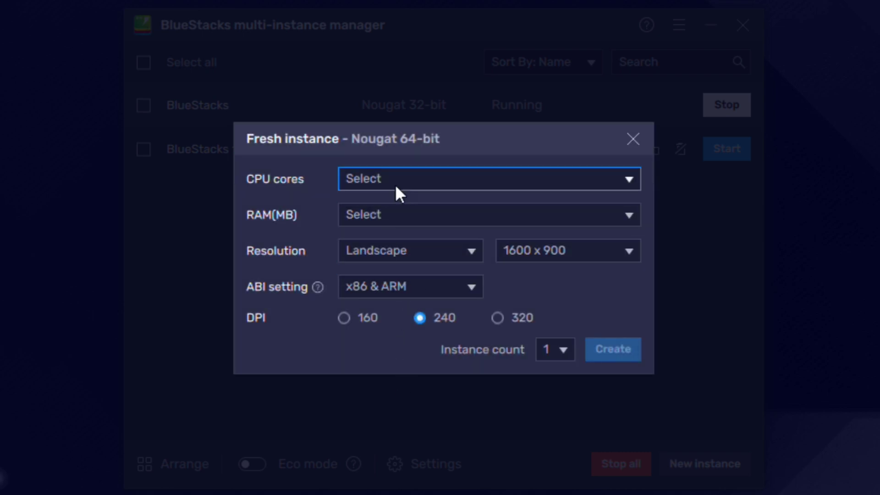
# - Give the instance High CPU (4 cores), High RAM (4 GB) and 1920 x 1080 resolution
pyautogui.click(395, 180)
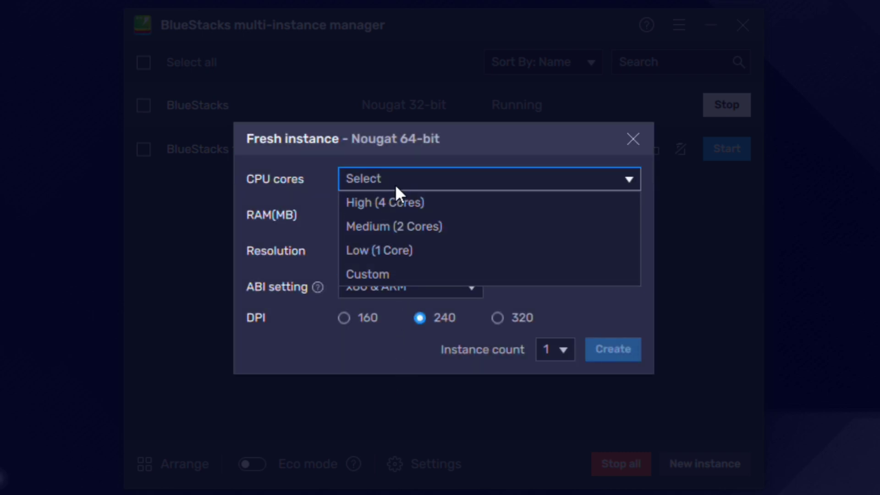
pyautogui.click(425, 200)
pyautogui.click(441, 215)
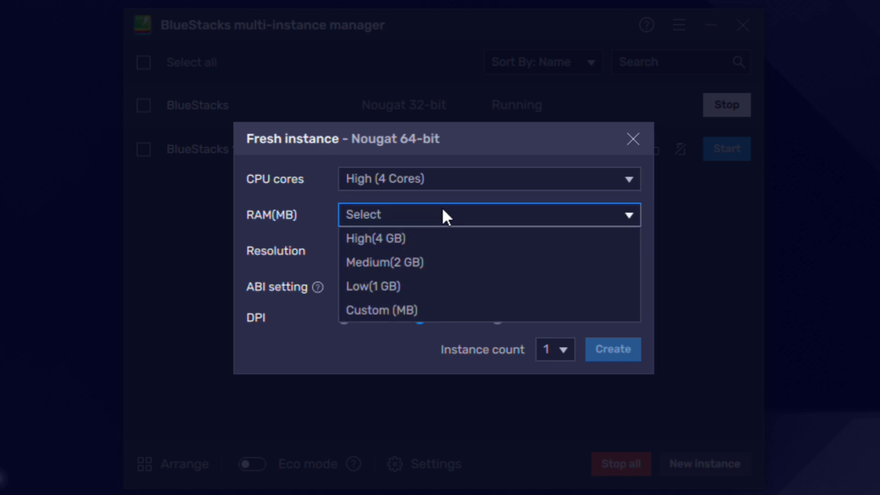
pyautogui.click(460, 238)
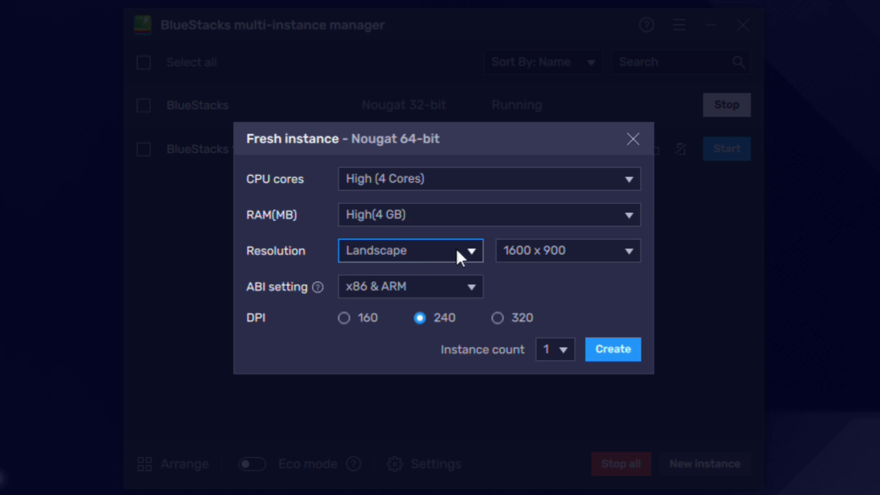
pyautogui.click(582, 248)
pyautogui.click(566, 207)
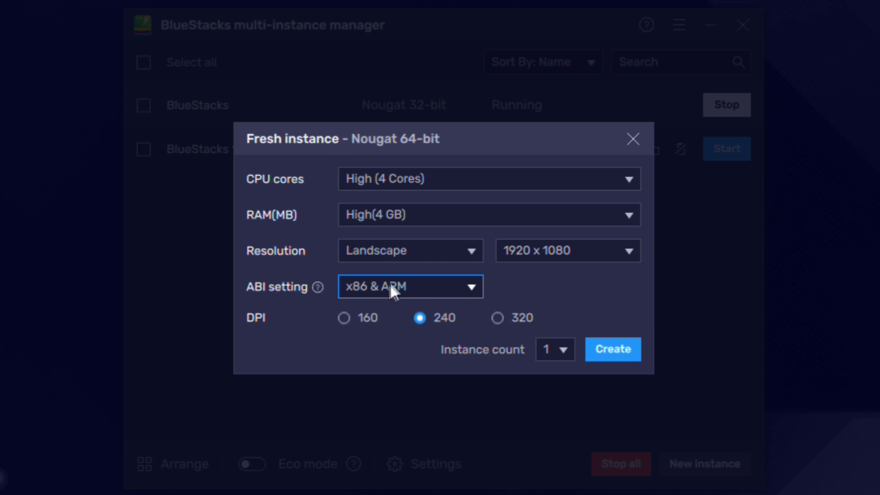
# - Set the ABI to Custom, then create and start the BlueStacks 2 instance
pyautogui.click(424, 288)
pyautogui.click(412, 257)
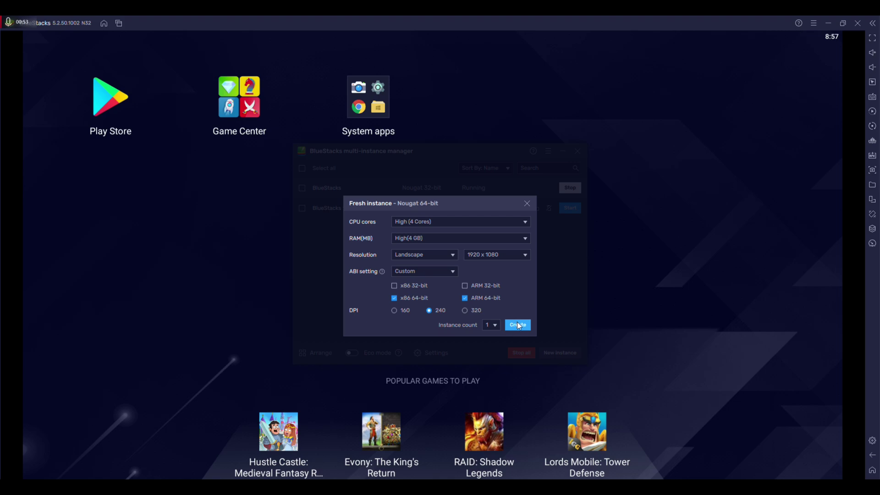
pyautogui.click(518, 325)
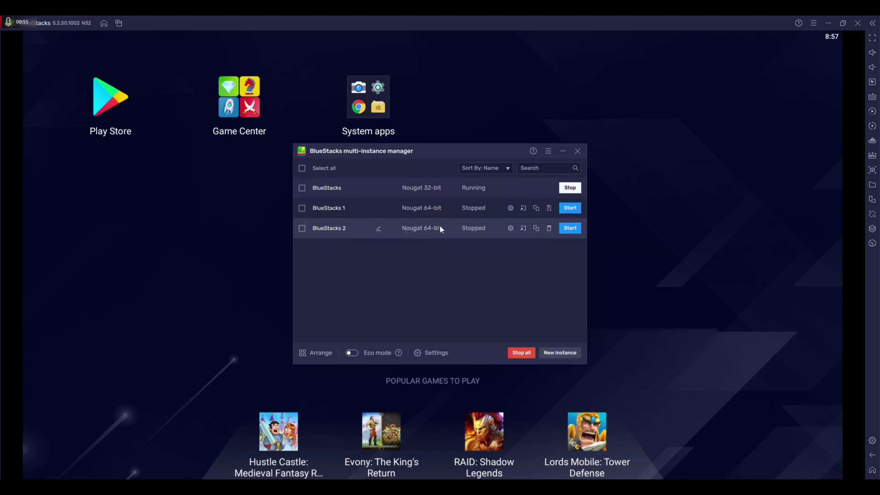
pyautogui.click(569, 228)
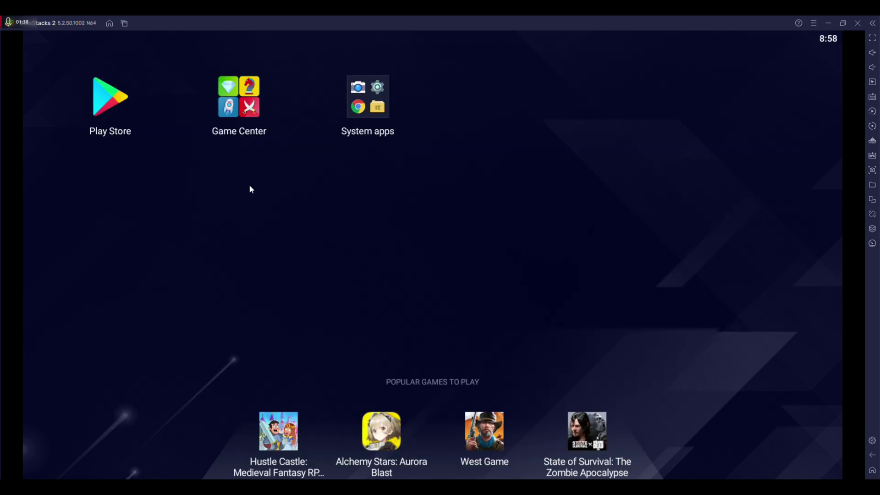
# - Sign in to the Play Store, search 'nier reincarnation' and install NieR Re[in]carnation
pyautogui.click(102, 109)
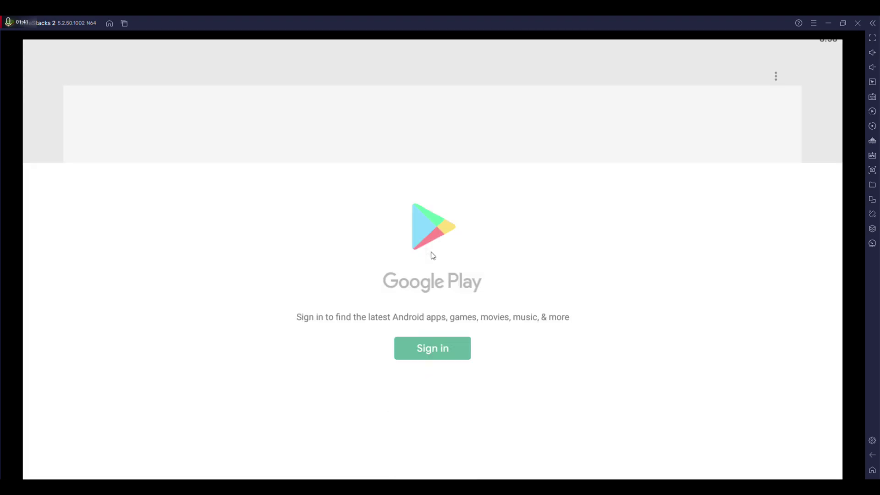
pyautogui.click(441, 335)
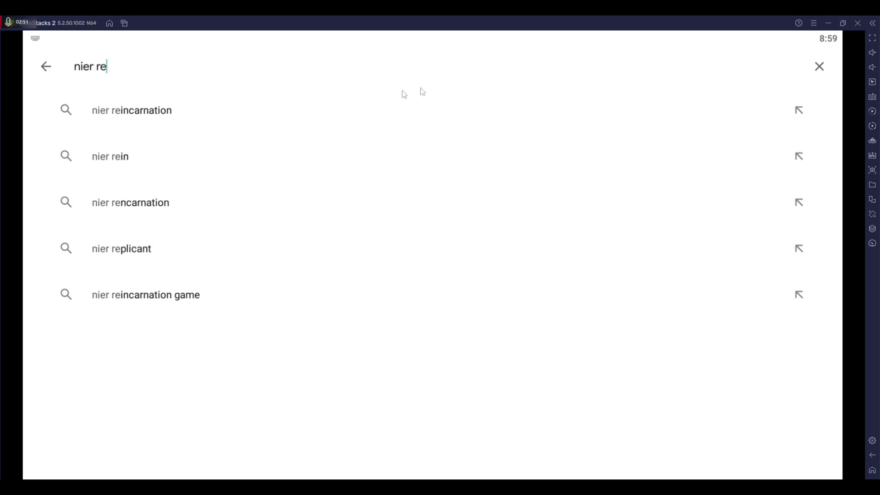
pyautogui.click(251, 110)
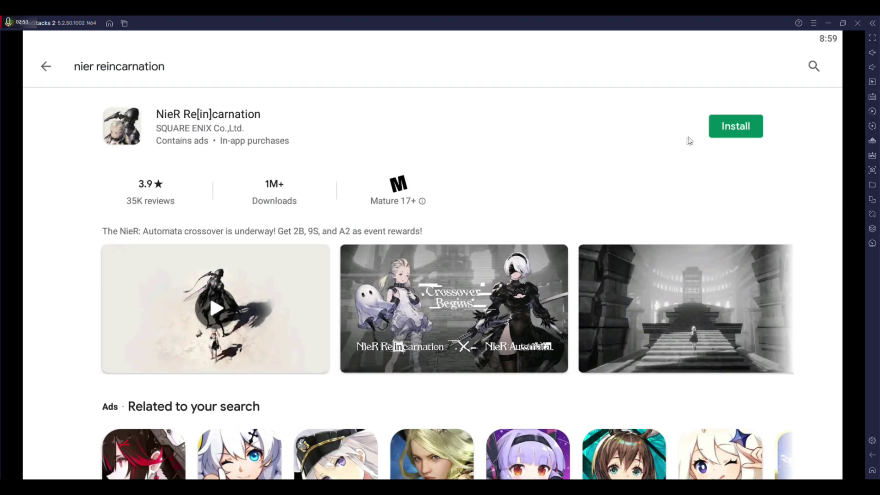
pyautogui.click(734, 126)
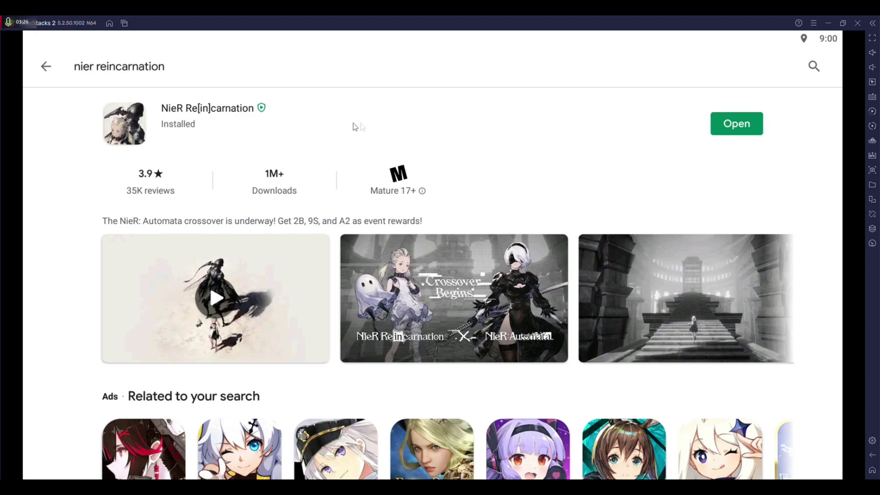
# - Launch NieR Re[in]carnation and turn off the on-screen game controls
pyautogui.click(736, 124)
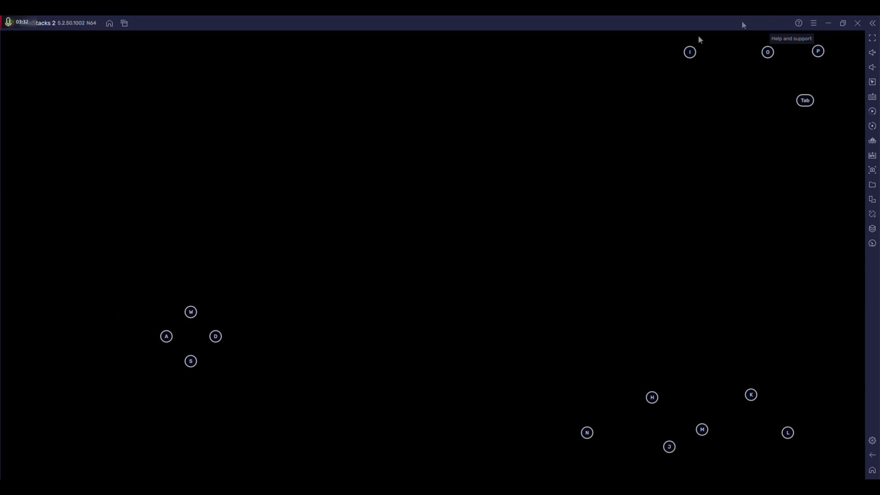
pyautogui.click(872, 97)
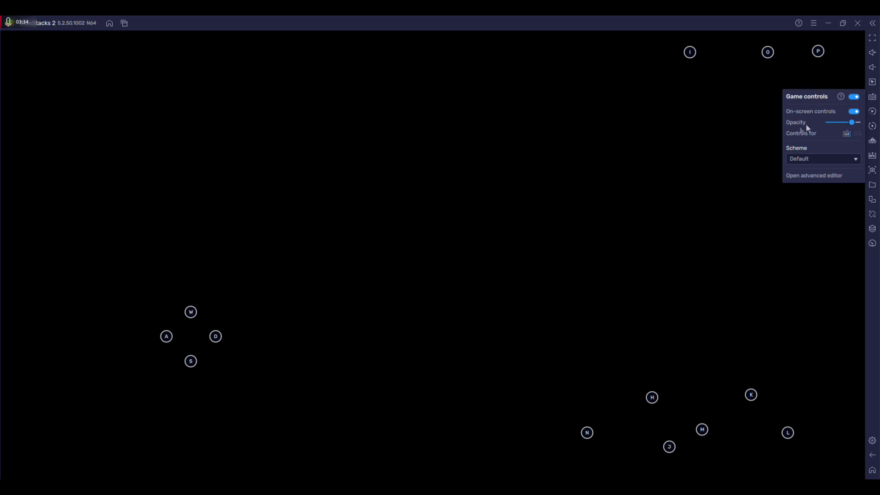
pyautogui.click(855, 97)
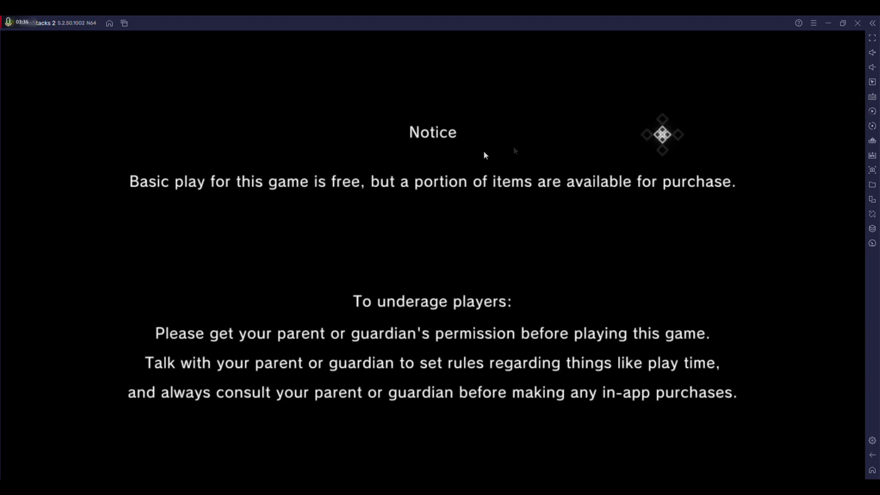
pyautogui.click(435, 272)
# - Skip the notice, publisher splash and startup screens to reach the title screen
pyautogui.click(518, 353)
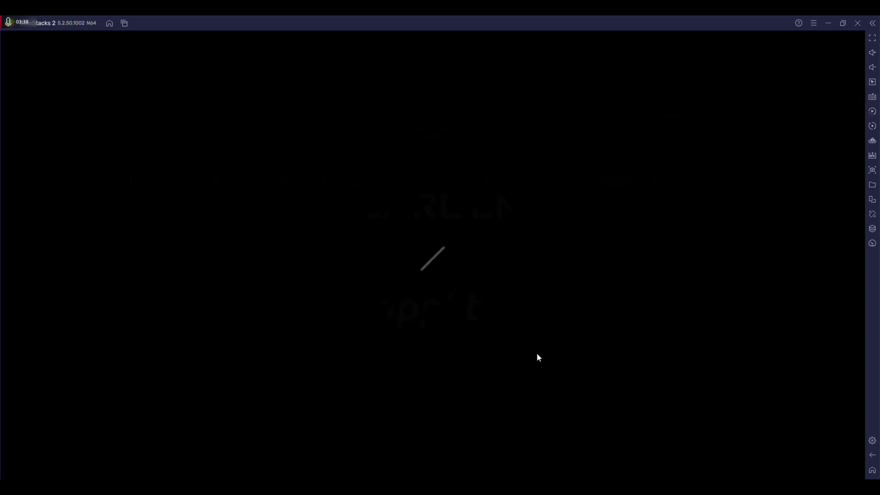
pyautogui.click(537, 353)
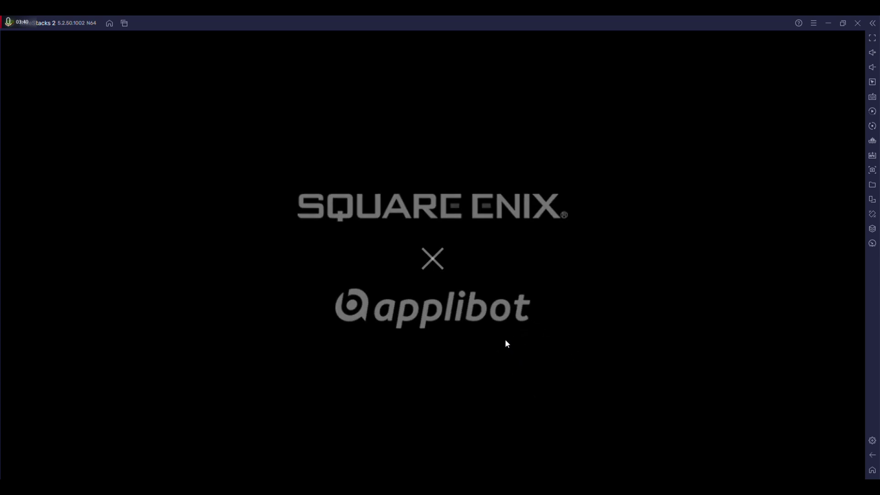
pyautogui.click(491, 298)
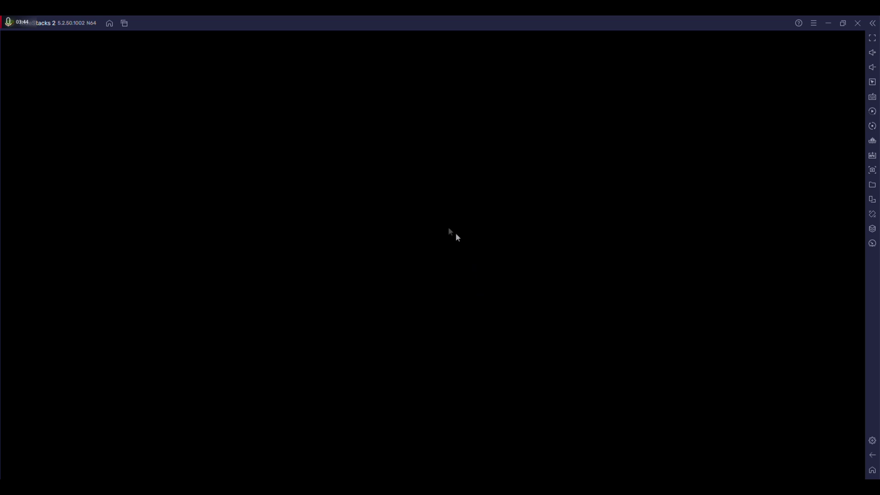
pyautogui.click(439, 227)
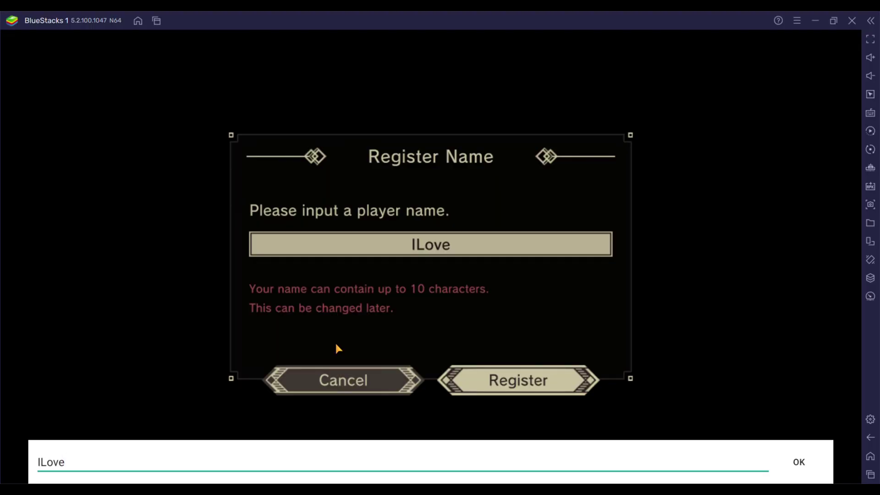
pyautogui.write('2')
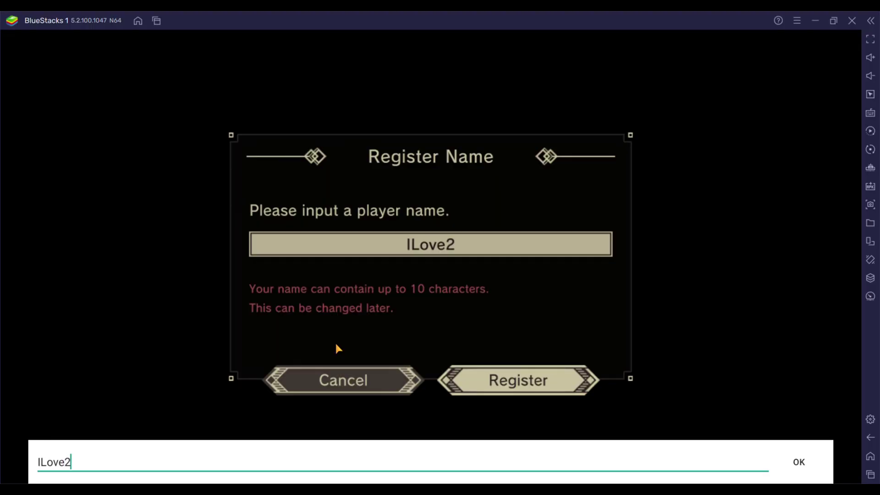
pyautogui.write('Bl')
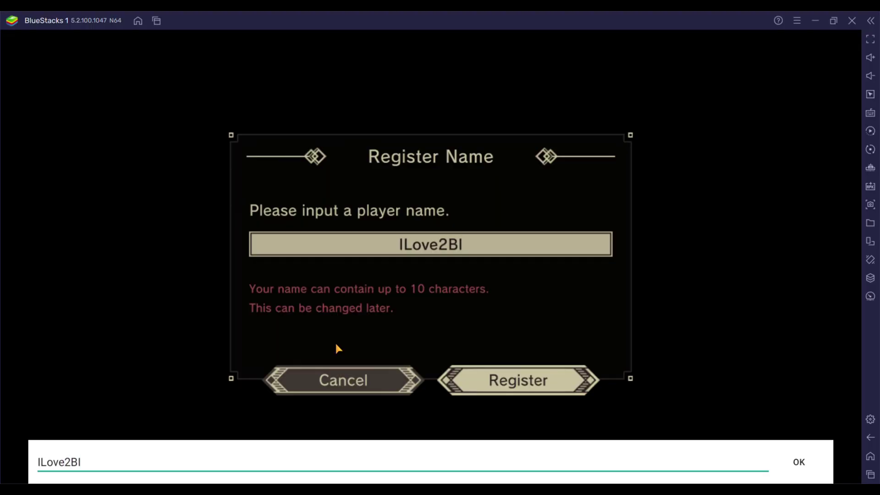
pyautogui.write('ig')
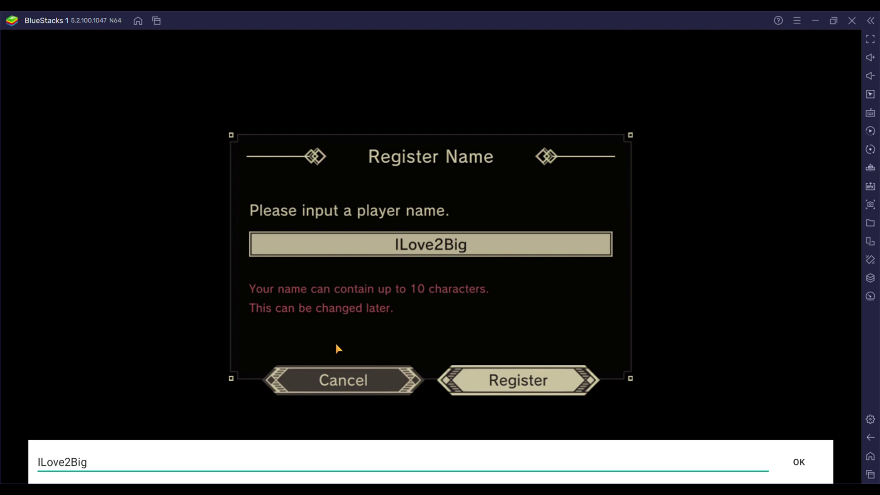
# - Register the player name ILove2Big, accept High graphics quality, and turn on AUTO play
pyautogui.press('Return')
pyautogui.click(498, 385)
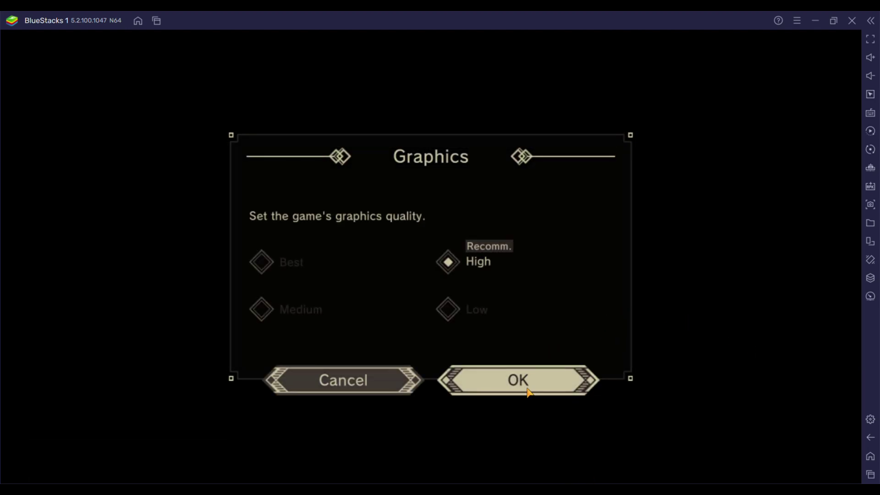
pyautogui.click(528, 390)
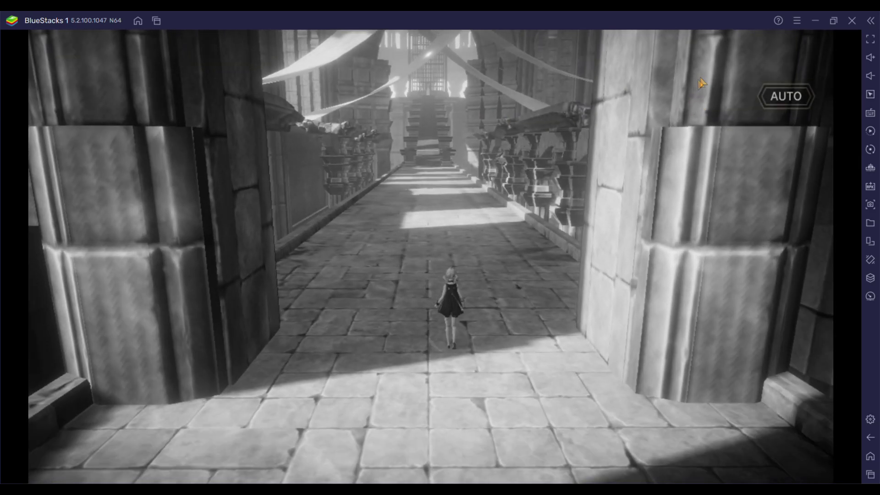
pyautogui.click(777, 96)
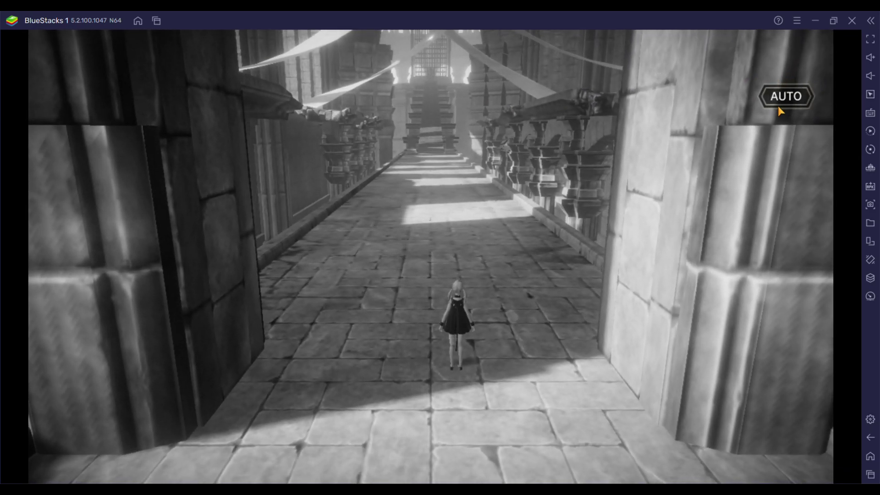